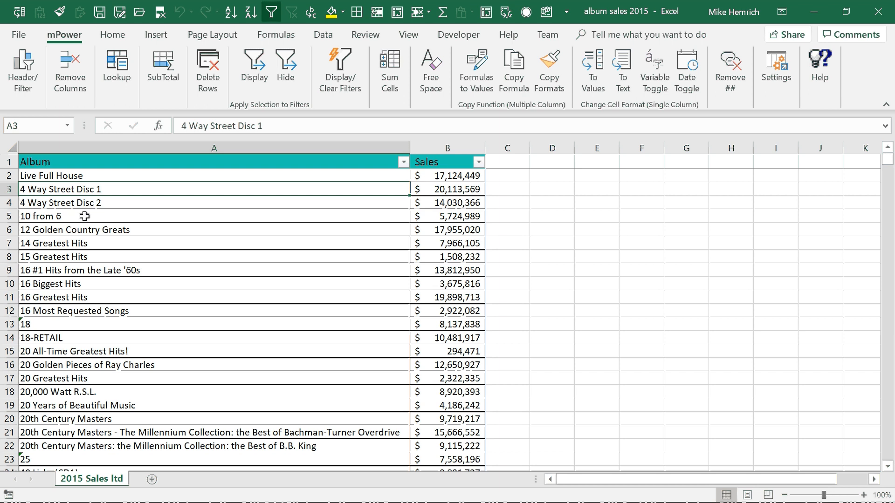
# Step: Start a Lookup on the 2015 Sales ltd sheet with the Songs tab of Music List 70's rock demo file v1.2.xlsx as source
pyautogui.hotkey('alt', 'Tab')
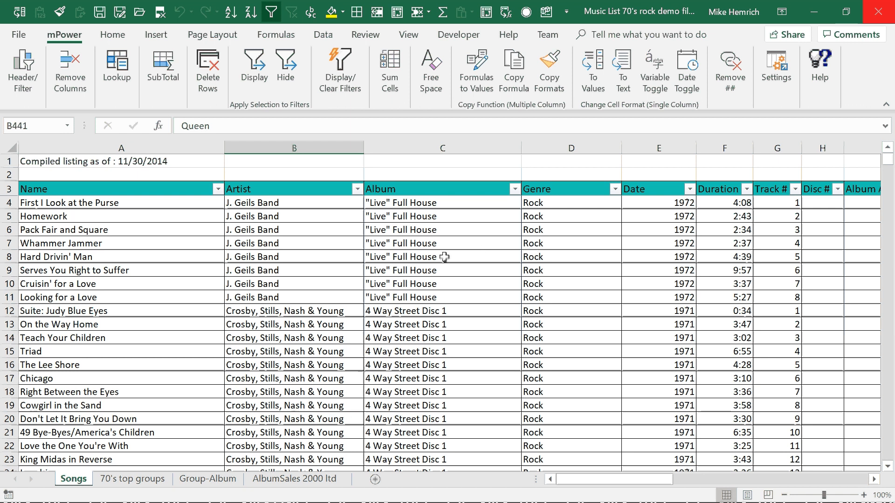
pyautogui.hotkey('alt', 'Tab')
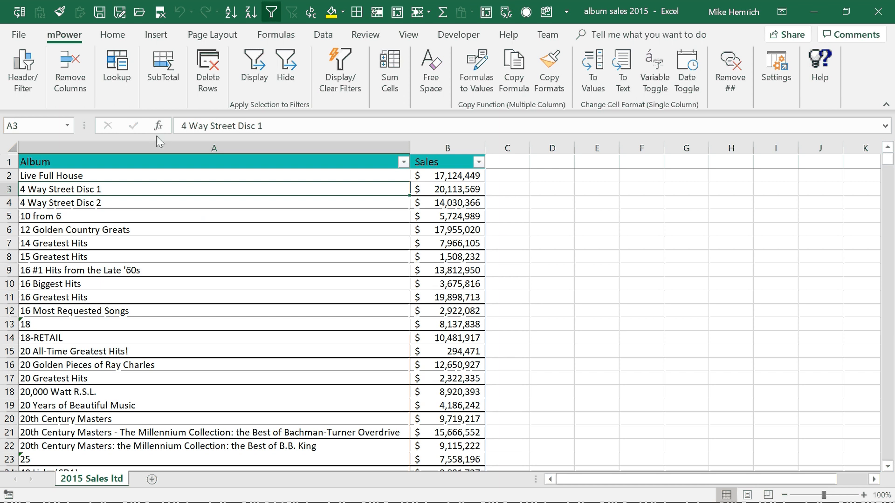
pyautogui.click(120, 67)
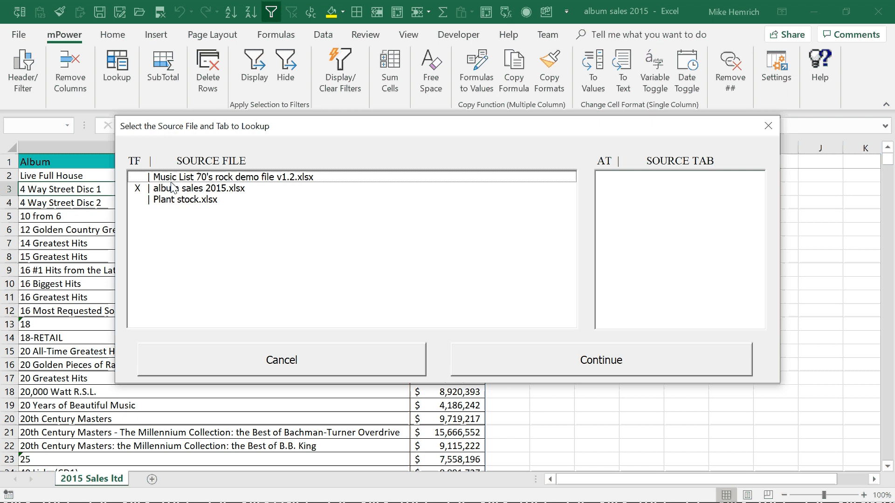
pyautogui.moveTo(139, 166)
pyautogui.click(190, 189)
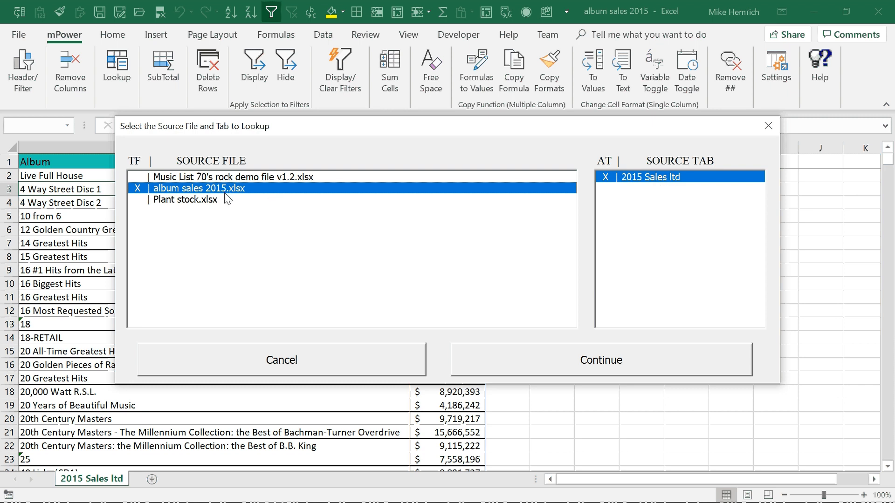
pyautogui.click(192, 177)
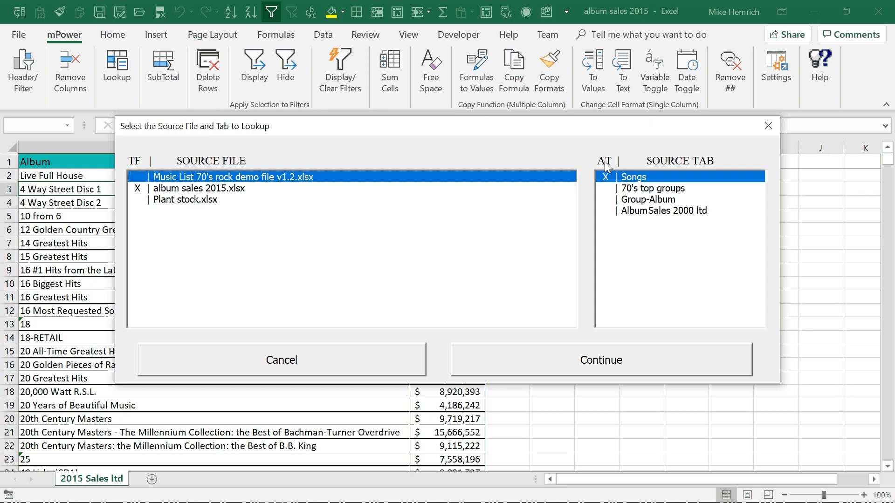
pyautogui.moveTo(605, 167)
pyautogui.click(638, 179)
pyautogui.doubleClick(637, 180)
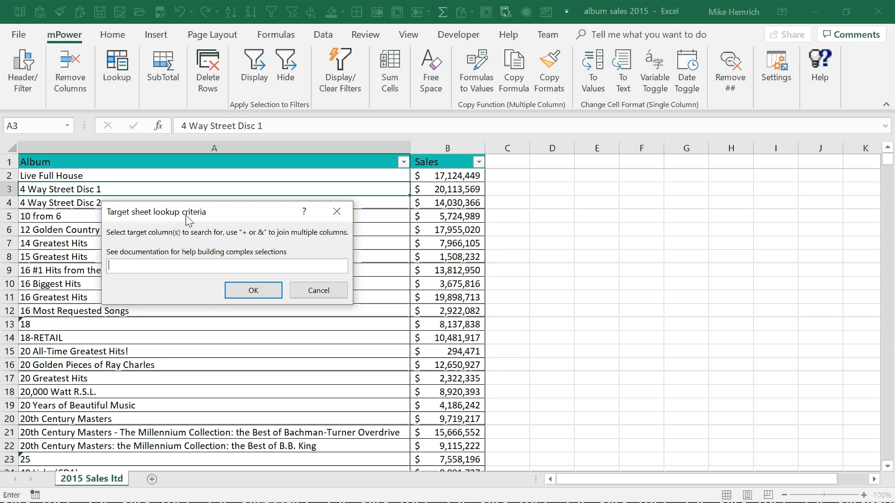
# Step: Match the target sheet's Album column A against the source sheet's Album column C
pyautogui.click(167, 145)
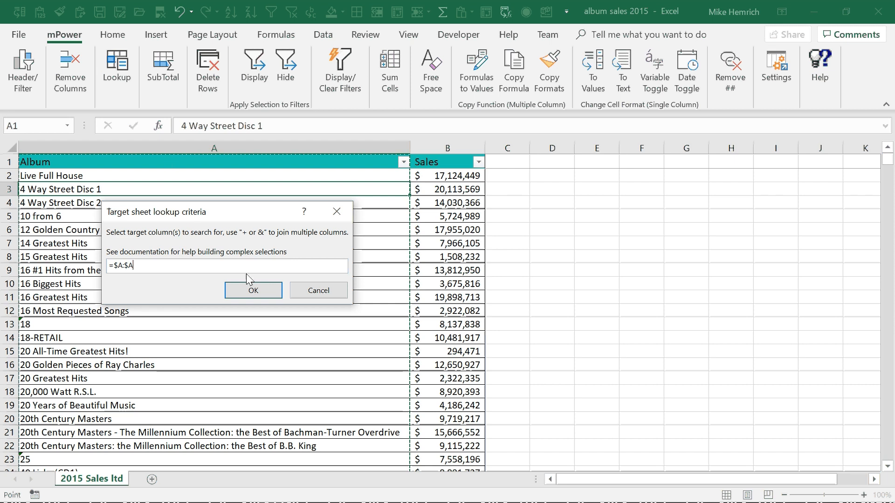
pyautogui.click(254, 292)
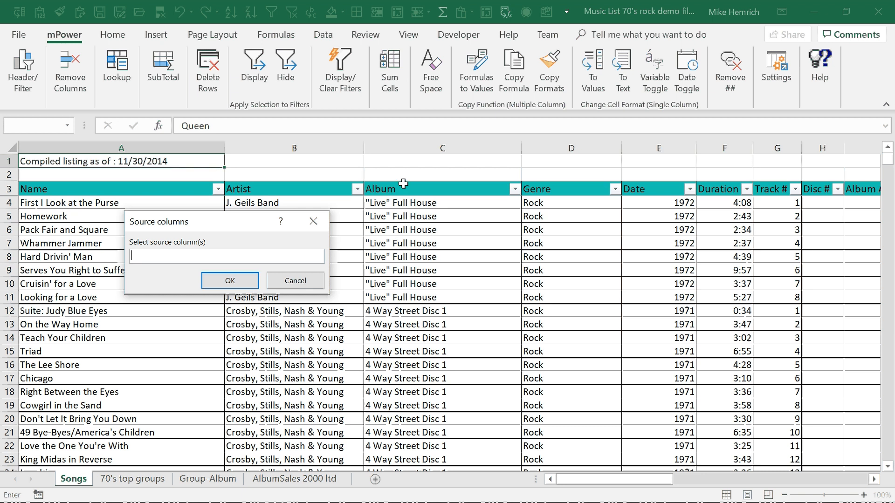
pyautogui.click(399, 146)
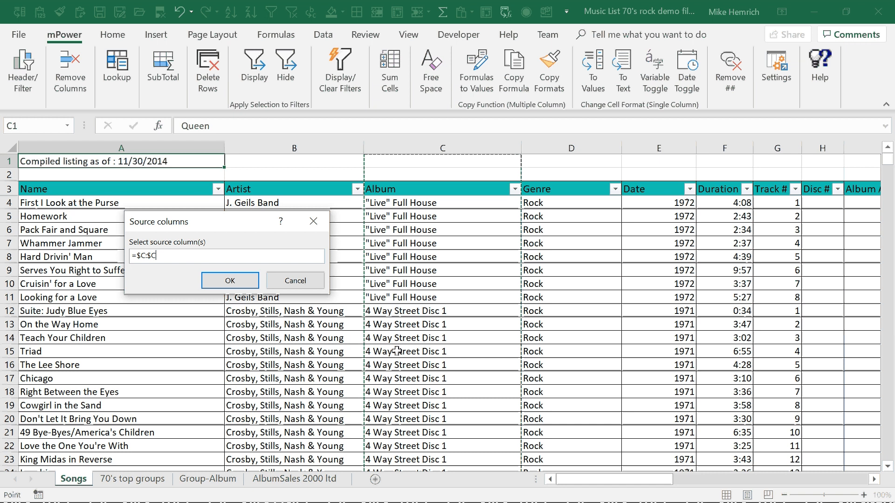
pyautogui.click(232, 283)
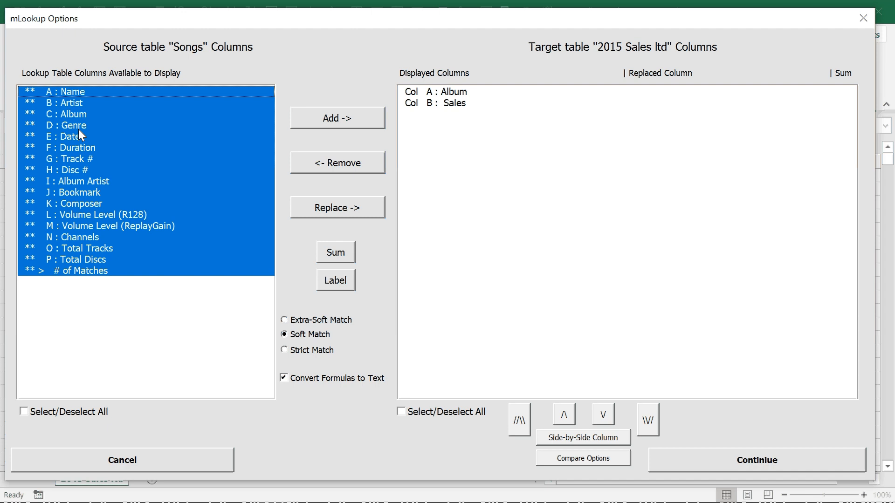
# Step: Add the source columns Artist, Album Artist, Track #, Disc # and # of Matches to the displayed columns
pyautogui.doubleClick(73, 103)
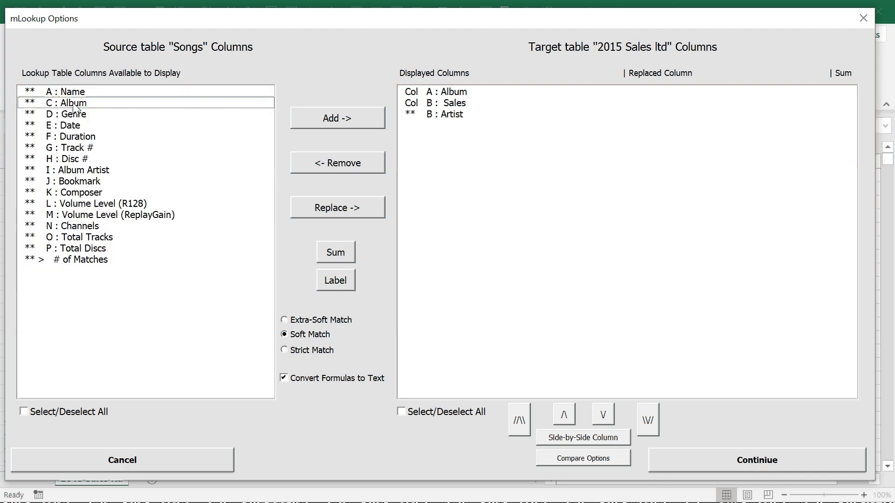
pyautogui.doubleClick(73, 168)
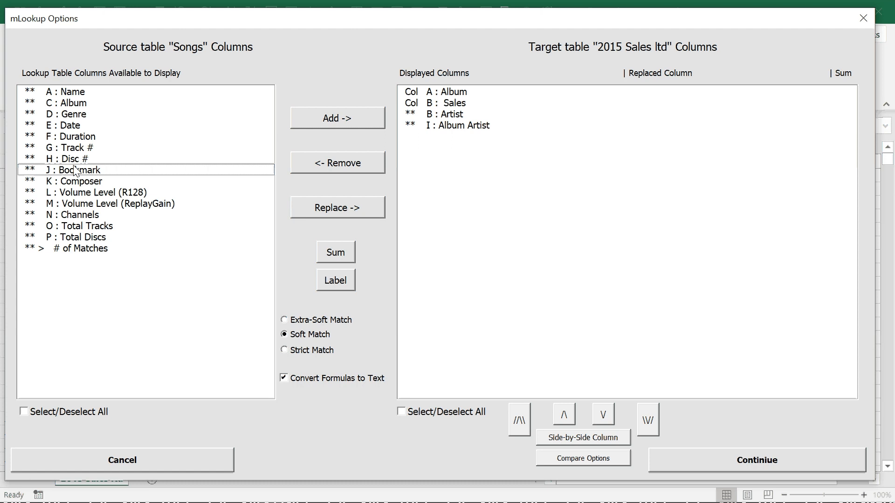
pyautogui.doubleClick(73, 149)
pyautogui.doubleClick(73, 148)
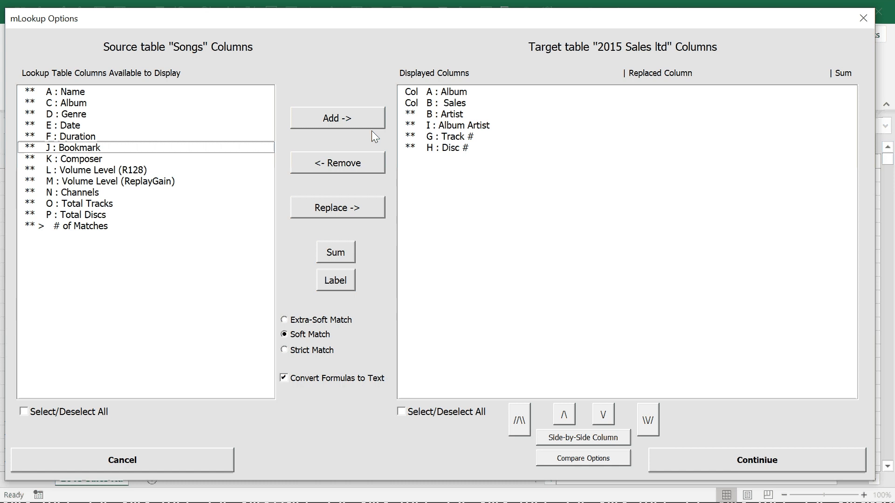
pyautogui.doubleClick(85, 228)
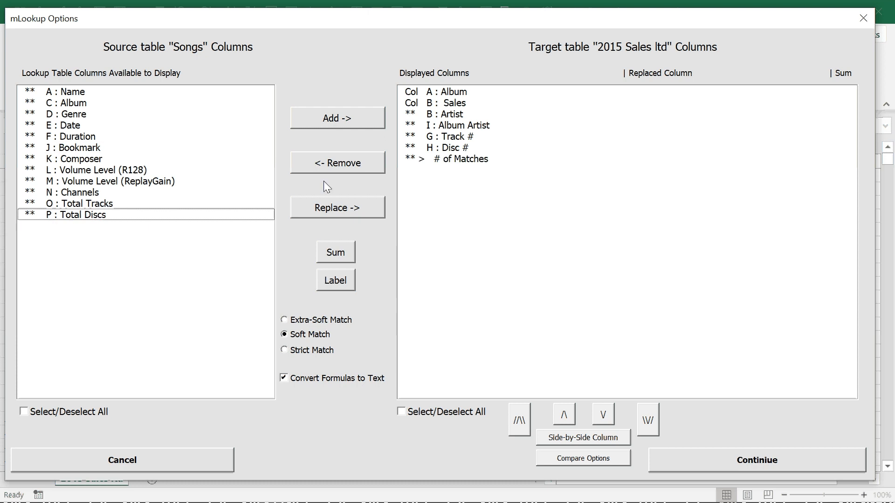
# Step: Order the displayed columns with Artist first and Album Artist and Track # last, and run the lookup
pyautogui.click(435, 148)
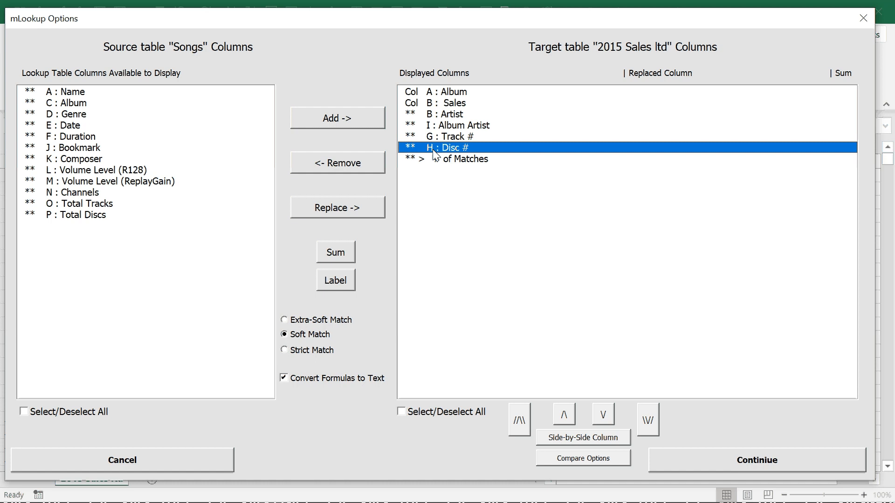
pyautogui.click(440, 117)
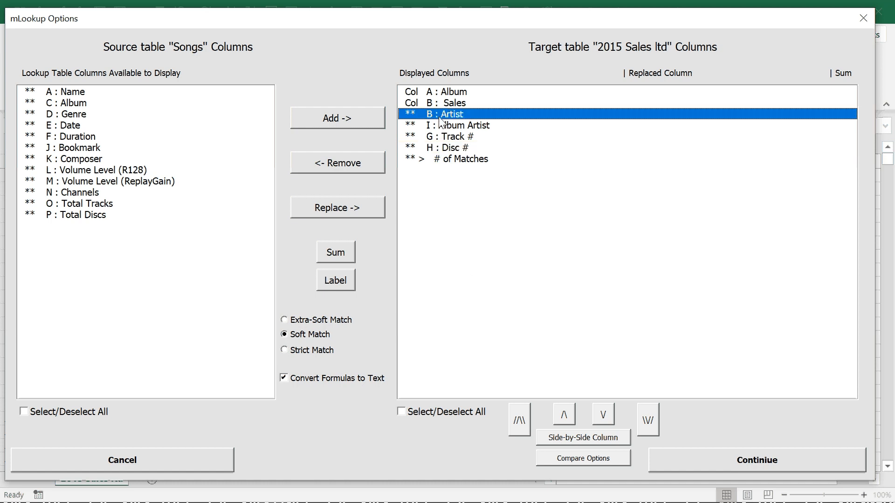
pyautogui.click(514, 410)
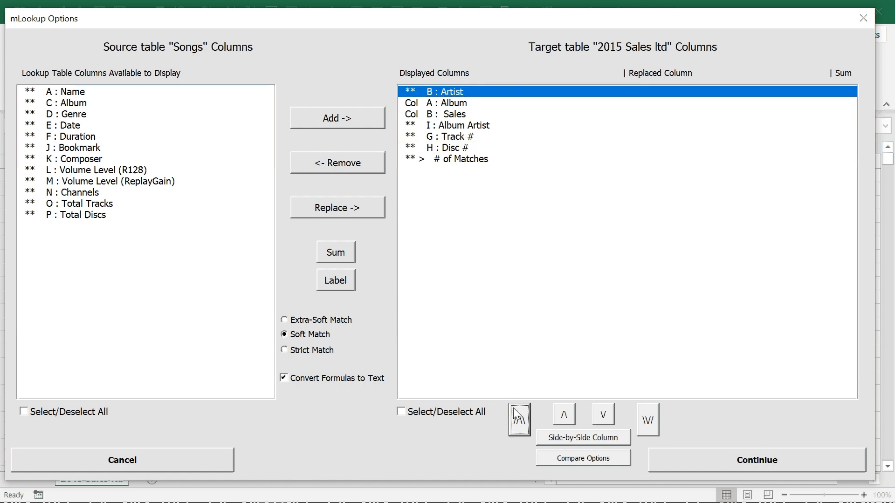
pyautogui.click(430, 130)
pyautogui.keyDown('shift'); pyautogui.click(432, 136); pyautogui.keyUp('shift')
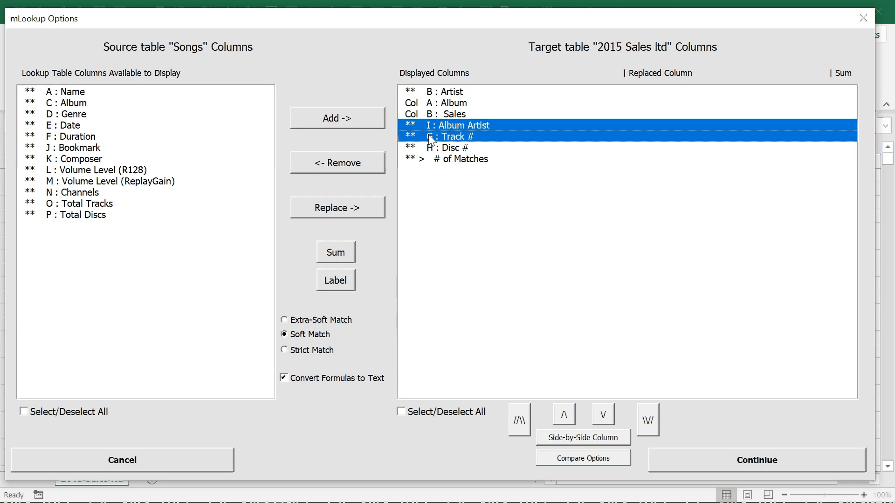
pyautogui.click(603, 414)
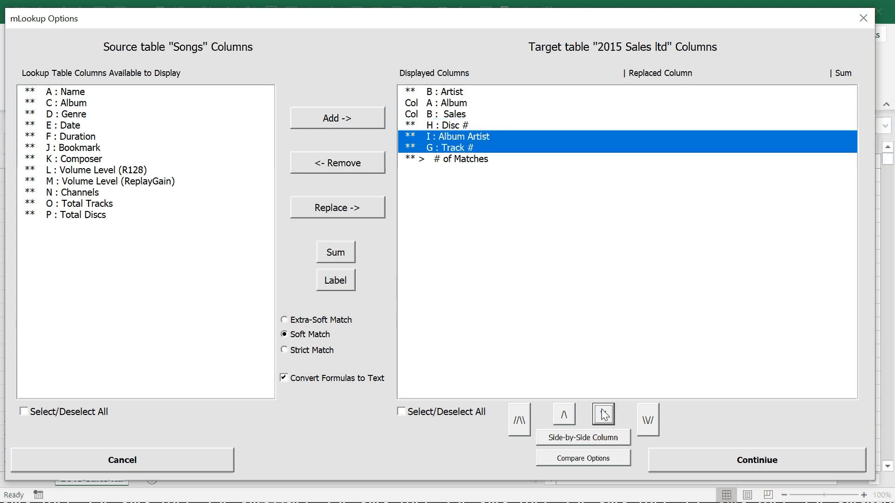
pyautogui.click(604, 414)
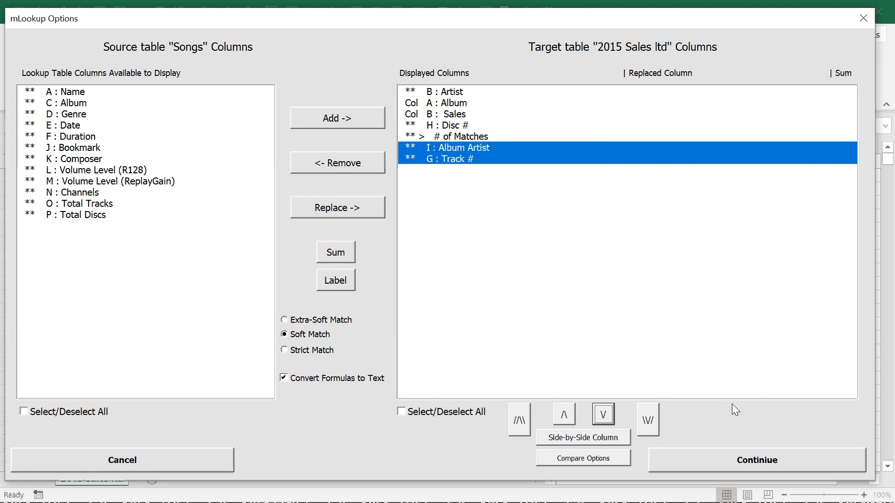
pyautogui.click(760, 460)
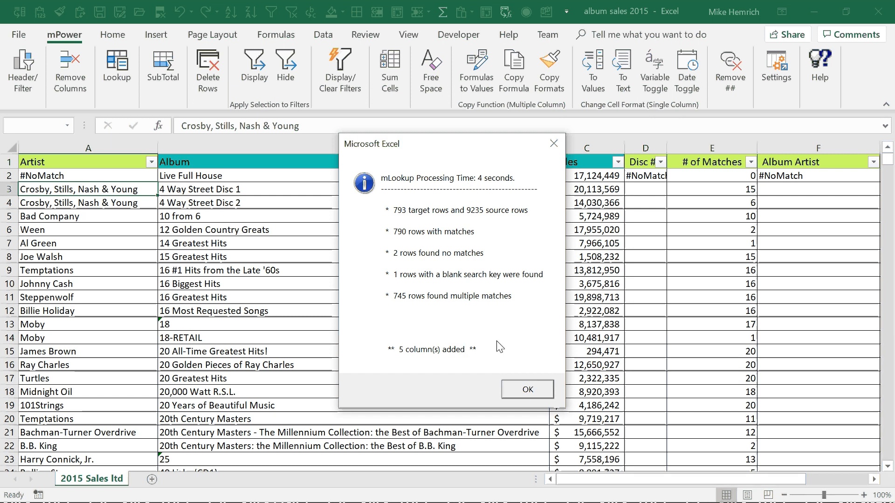
pyautogui.click(524, 384)
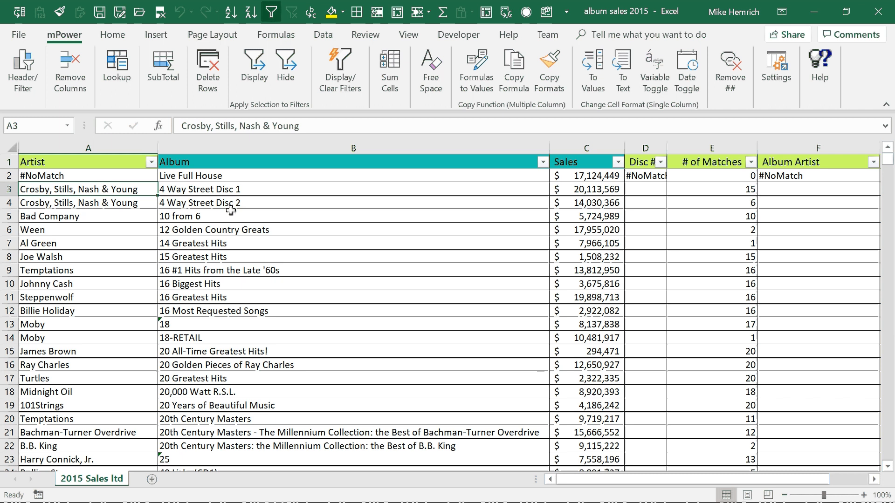
# Step: Filter the Artist column to the #NoMatch rows and compare their album names with the Songs sheet in the music list workbook
pyautogui.click(85, 175)
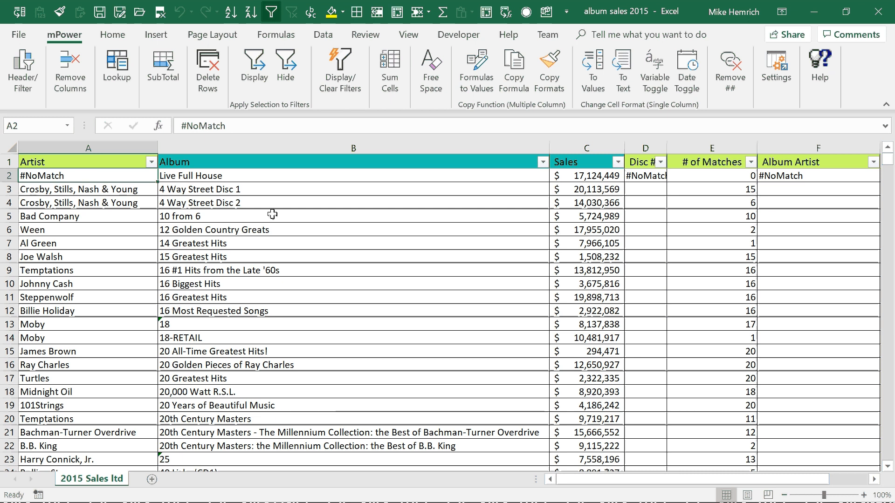
pyautogui.click(257, 71)
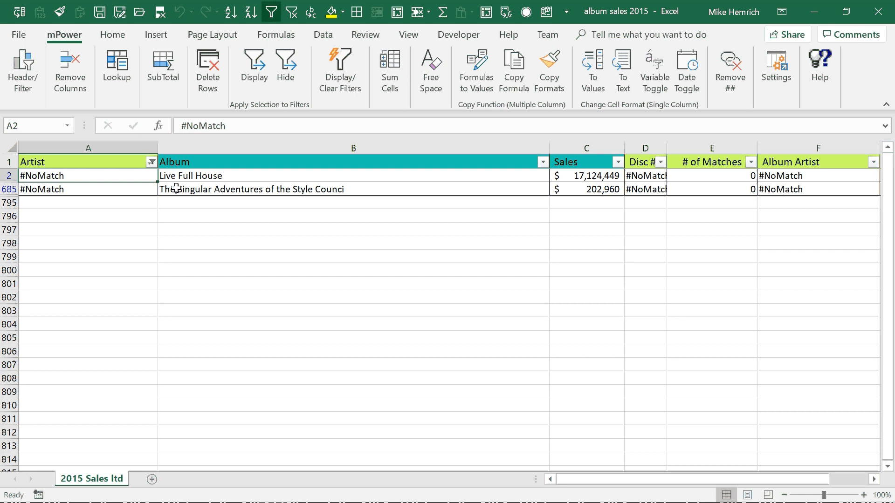
pyautogui.hotkey('alt', 'Tab')
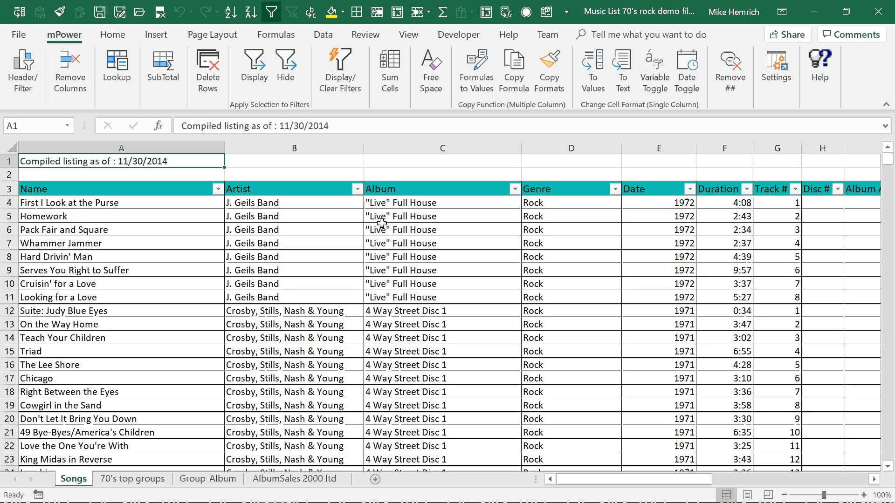
pyautogui.hotkey('alt', 'Tab')
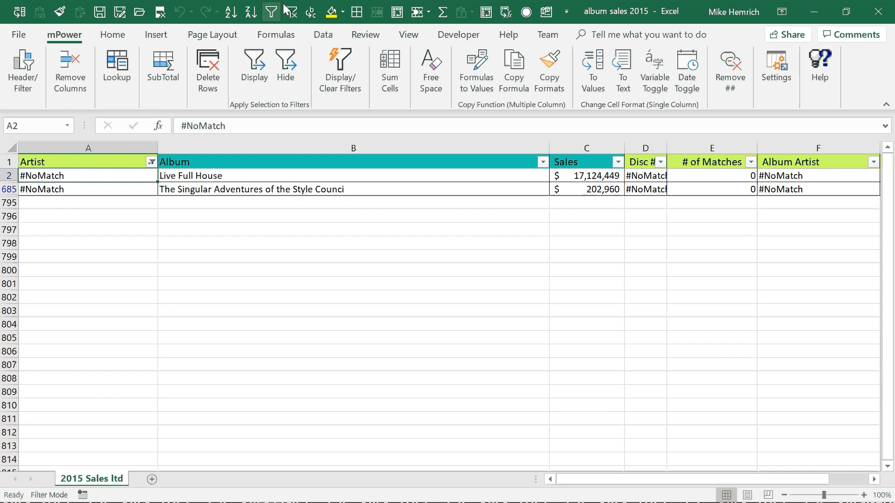
# Step: Clear the #NoMatch filter and review the added lookup columns across to Track #
pyautogui.click(292, 14)
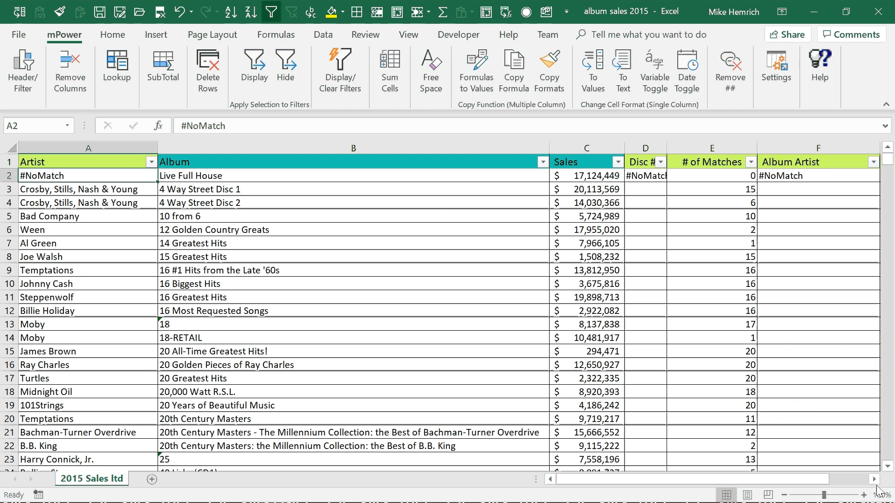
pyautogui.hscroll(2, 876, 488)
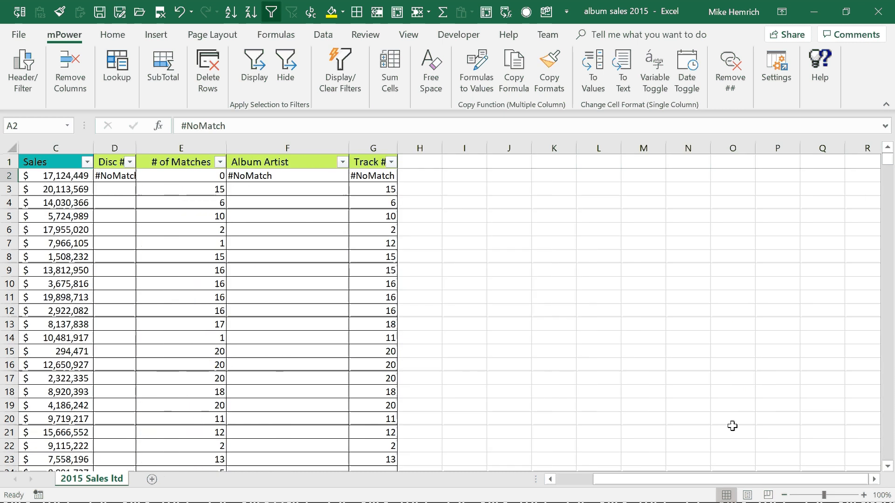
pyautogui.hscroll(-2, 569, 477)
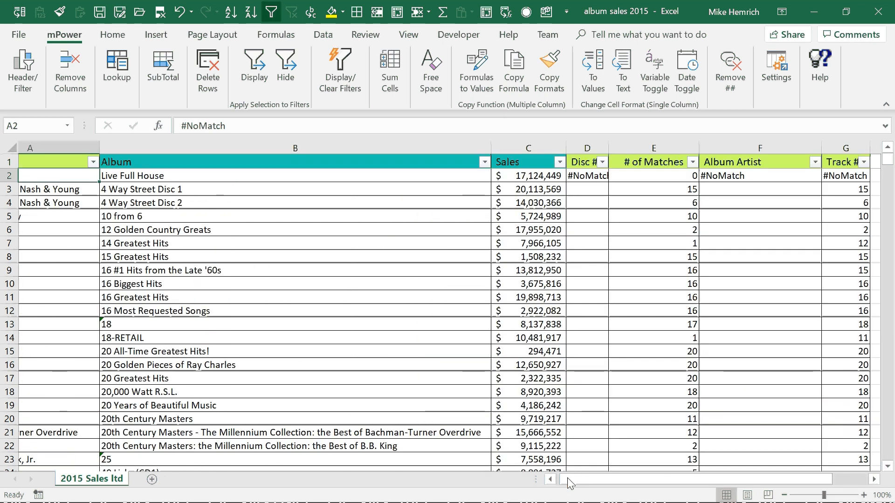